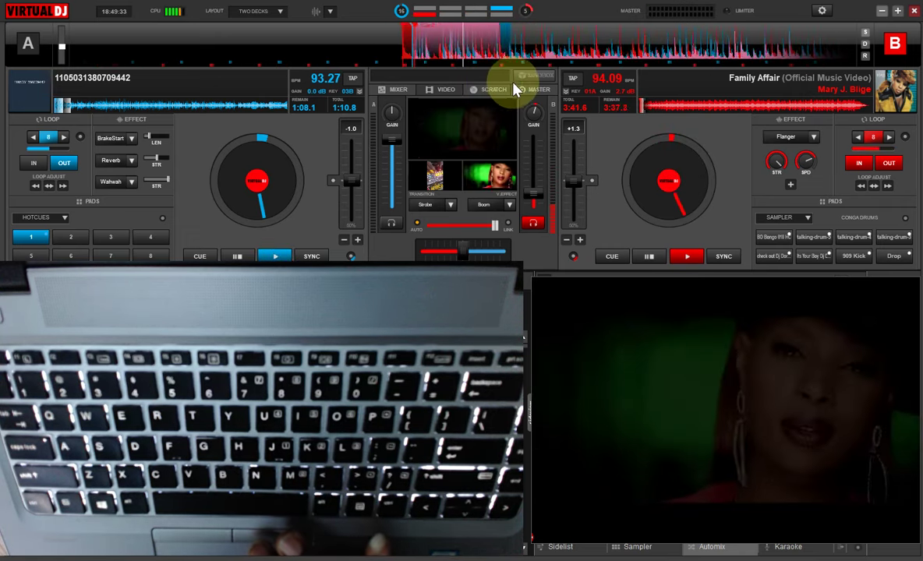
Show the scratch waveforms in the centre mixer and scratch Family Affair on deck B, finishing at its cue point
{"action": "left_click", "coordinate": [491, 91]}
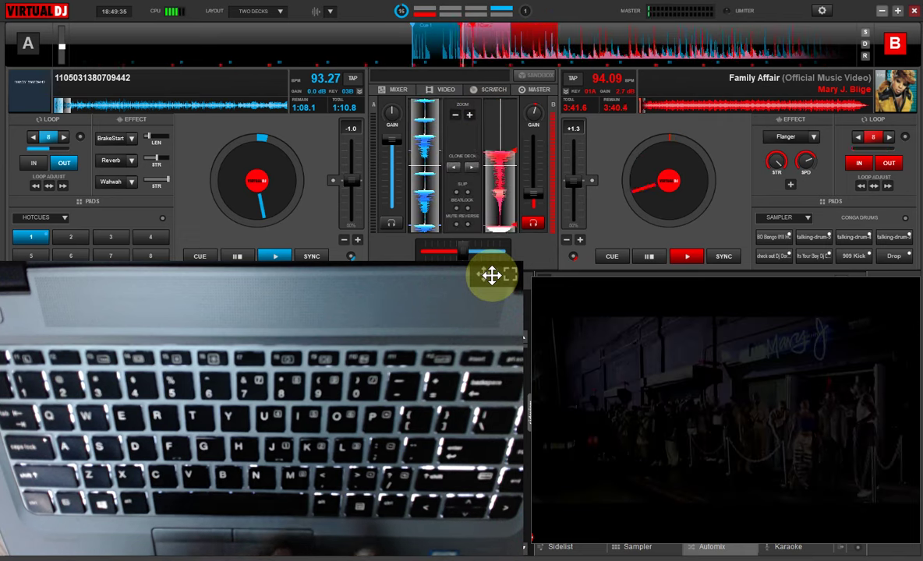
{"action": "left_click_drag", "start_coordinate": [480, 206], "coordinate": [501, 178]}
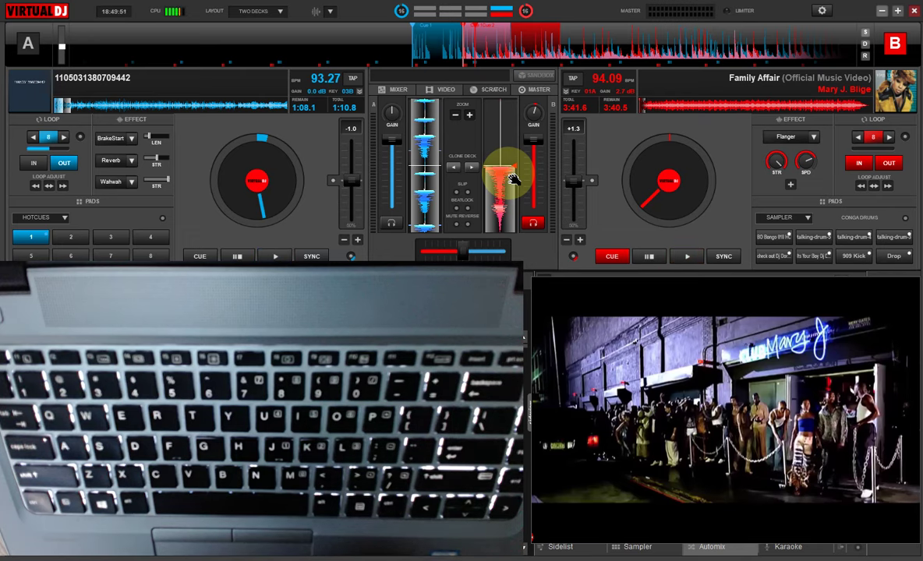
{"action": "key", "text": "a"}
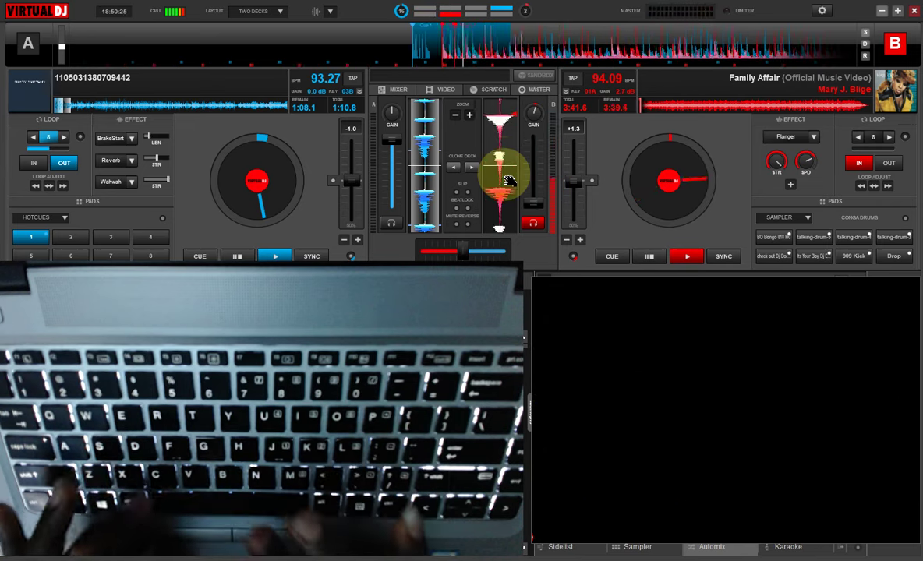
{"action": "key", "text": "l"}
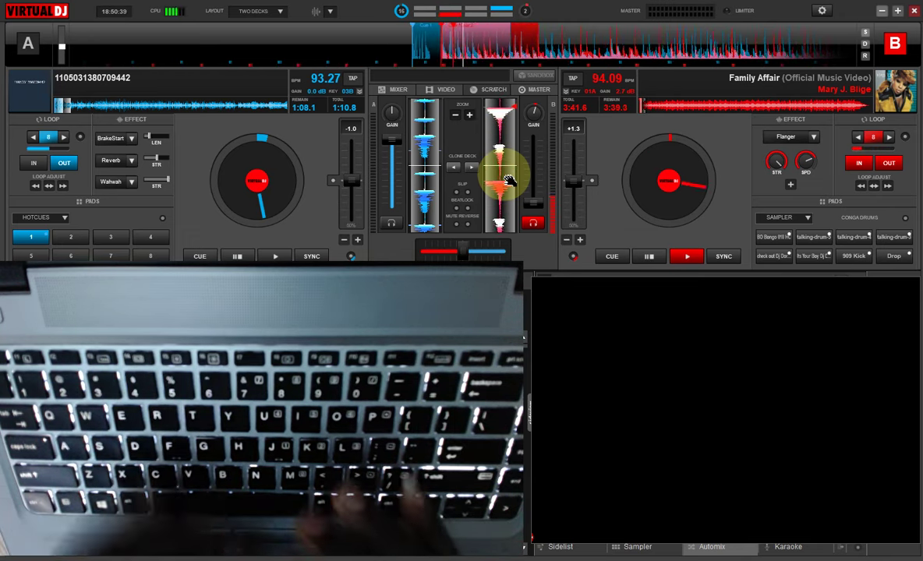
{"action": "key", "text": "space"}
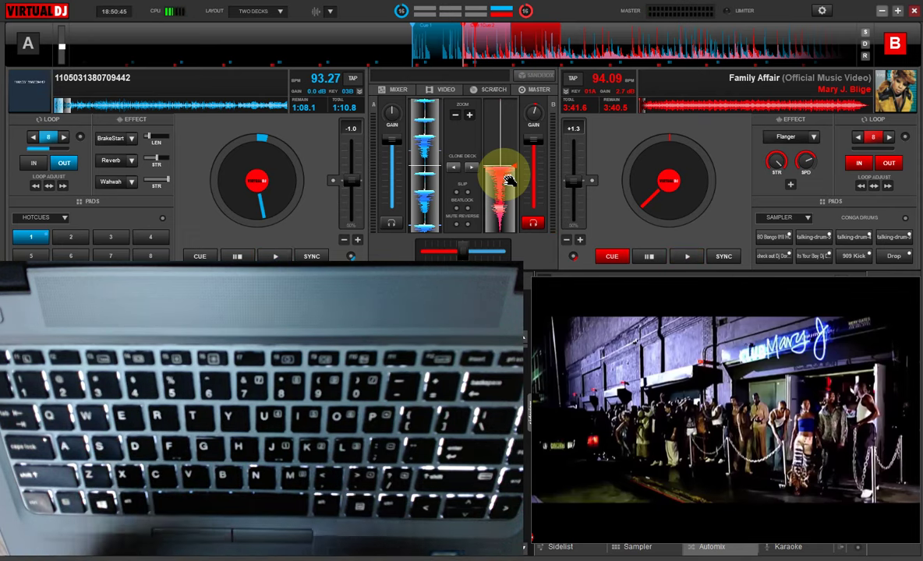
Examine the keyboard mappings available in the controller settings, and close the settings without changing the mapping
{"action": "left_click", "coordinate": [823, 12]}
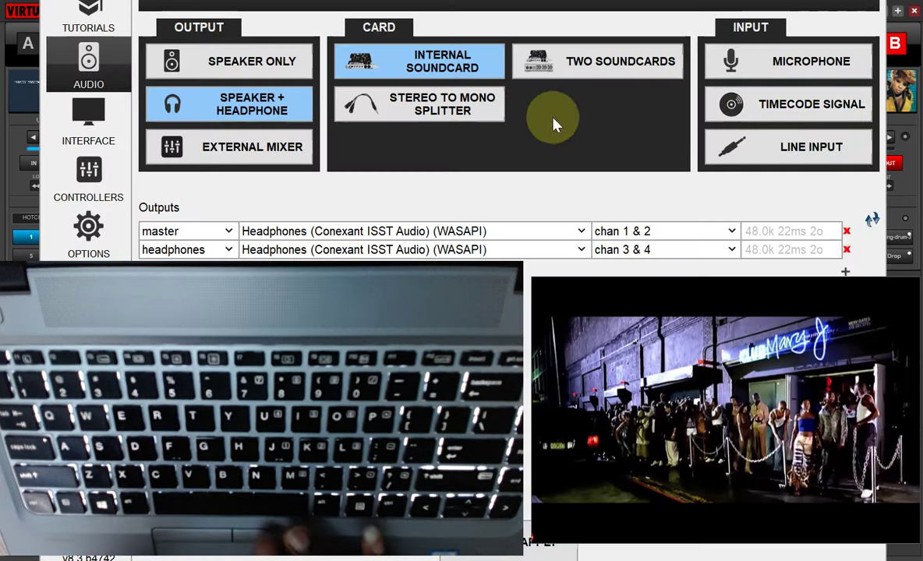
{"action": "left_click", "coordinate": [89, 172]}
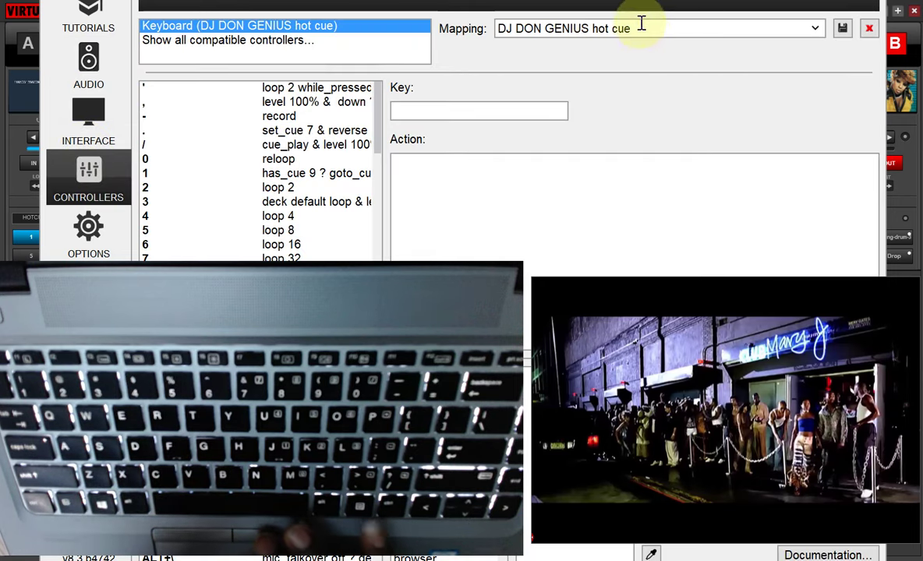
{"action": "left_click", "coordinate": [816, 31]}
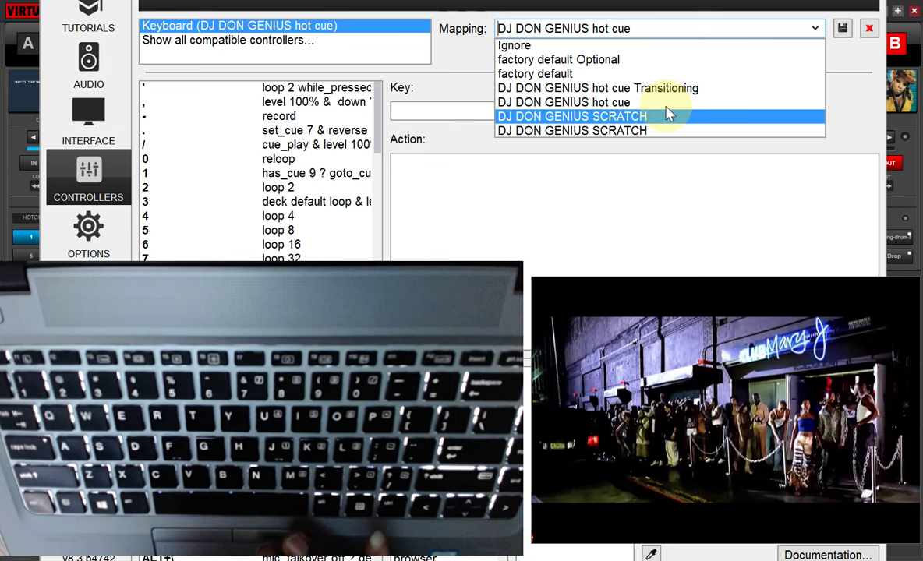
{"action": "left_click", "coordinate": [725, 192]}
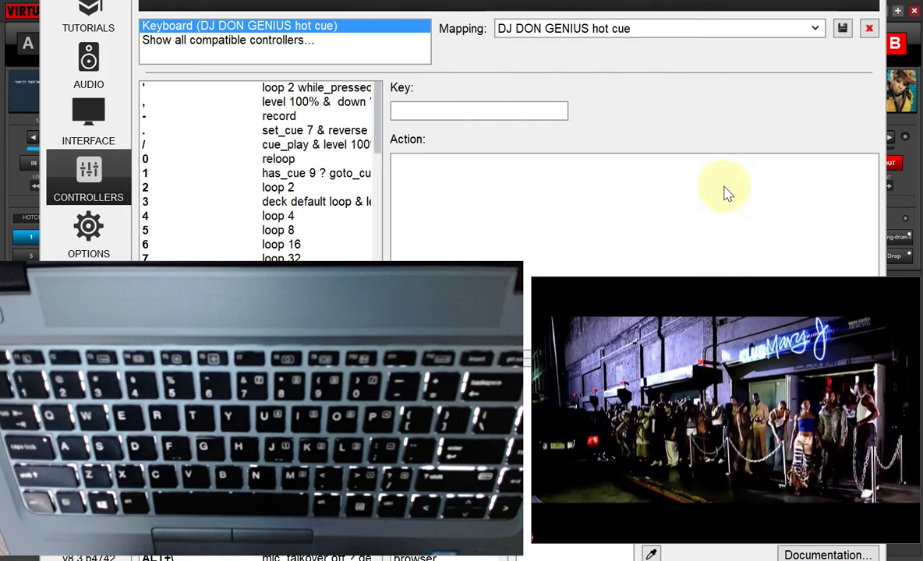
{"action": "left_click", "coordinate": [725, 192]}
{"action": "key", "text": "Escape"}
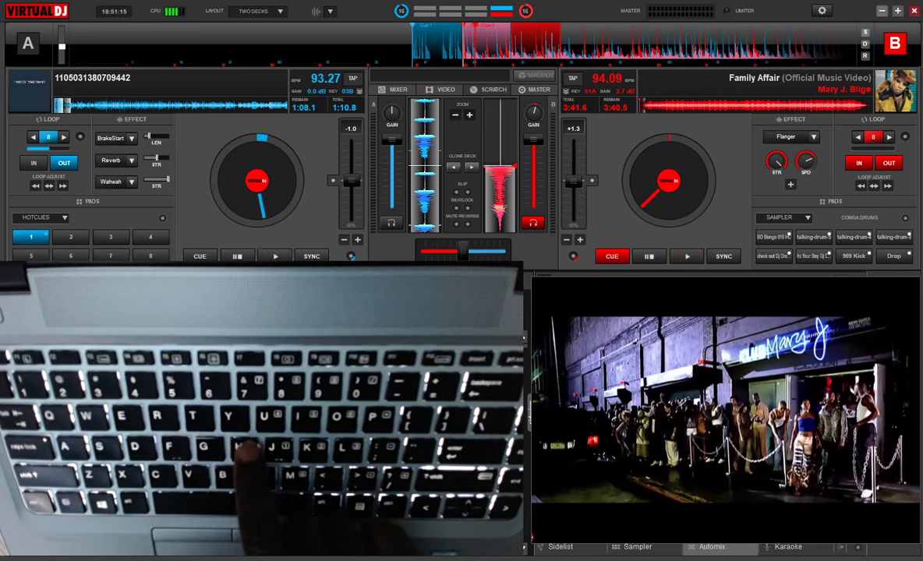
Play Family Affair from its hot cues on deck B and cut the deck's volume up and down as a scratch
{"action": "key", "text": "n"}
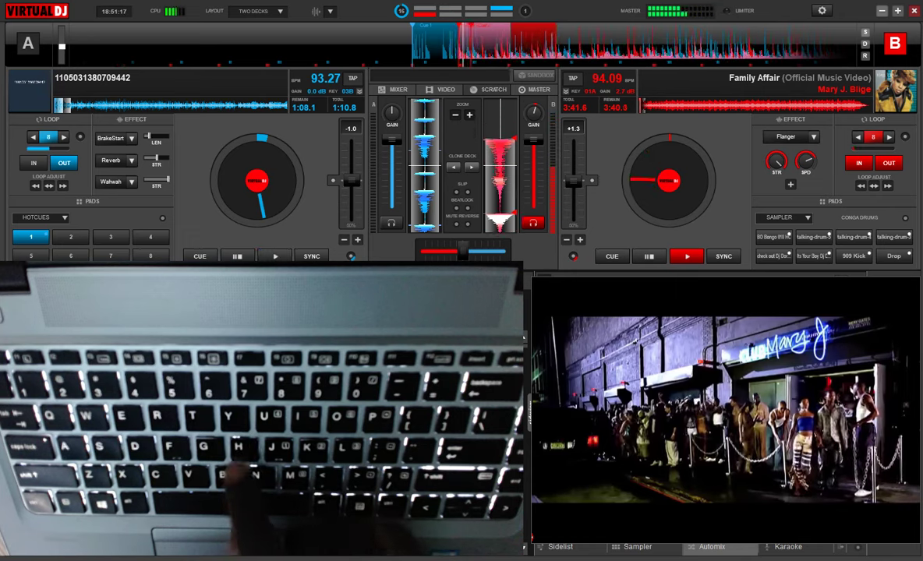
{"action": "key", "text": "n"}
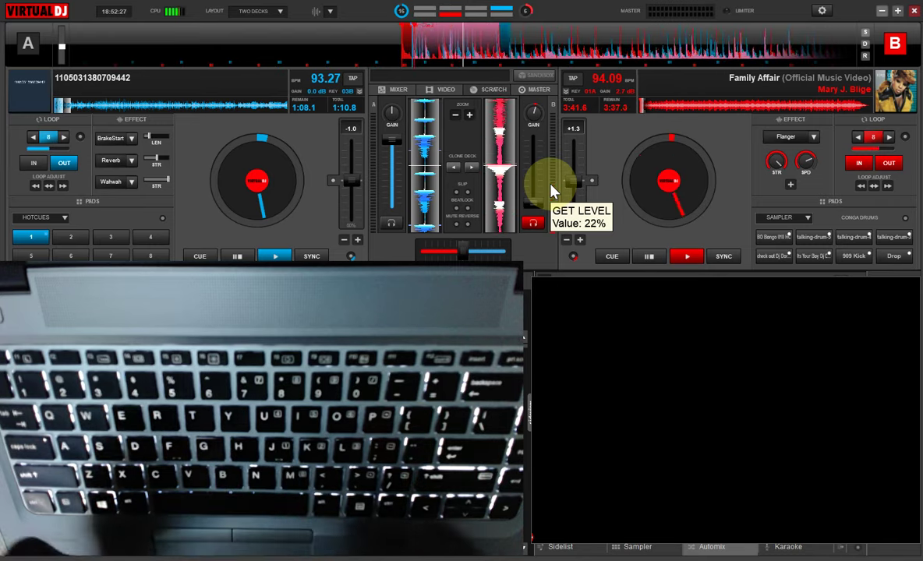
{"action": "key", "text": "Up"}
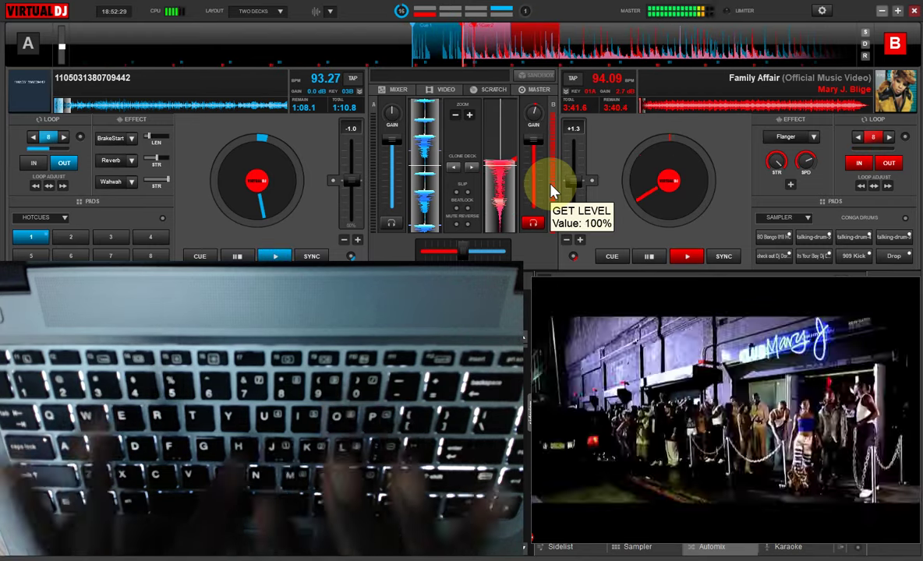
{"action": "key", "text": "Down"}
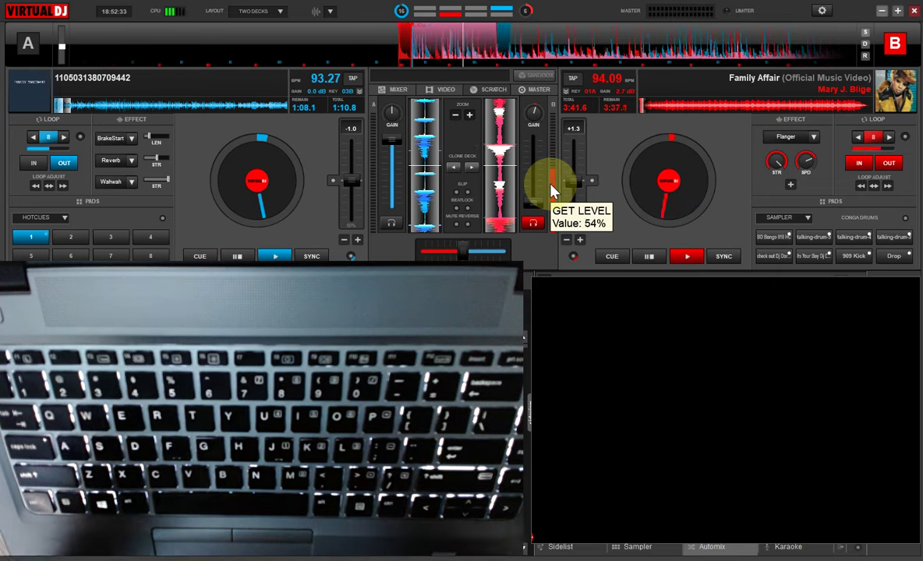
{"action": "key", "text": "Up"}
{"action": "key", "text": "Down"}
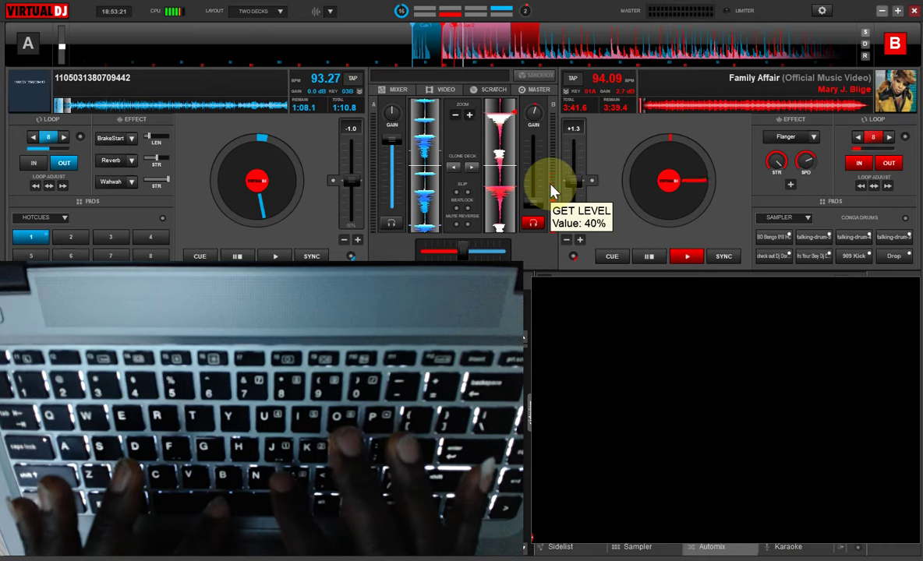
{"action": "key", "text": "space"}
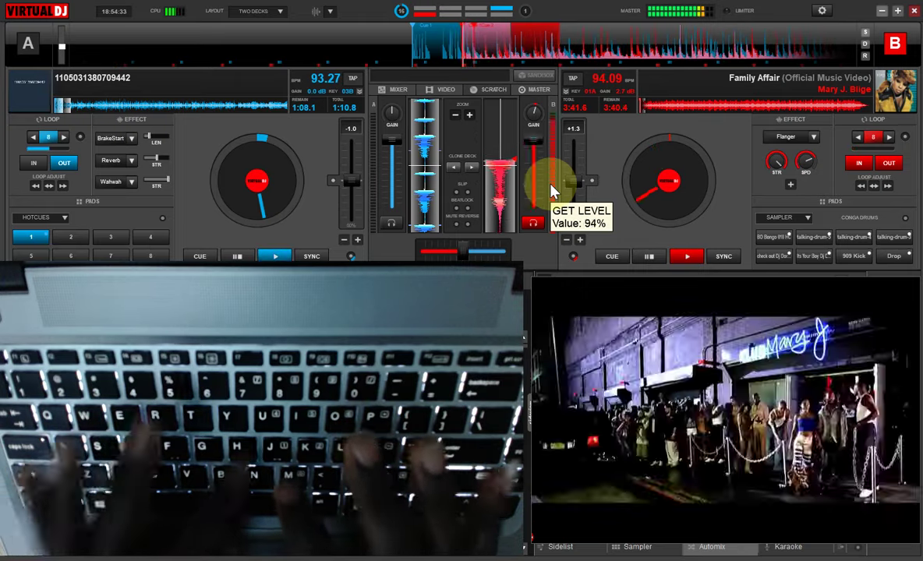
Dismiss the level meter options and repeat the deck B scratch, restarting from the first cue and cutting the volume in and out
{"action": "right_click", "coordinate": [553, 190]}
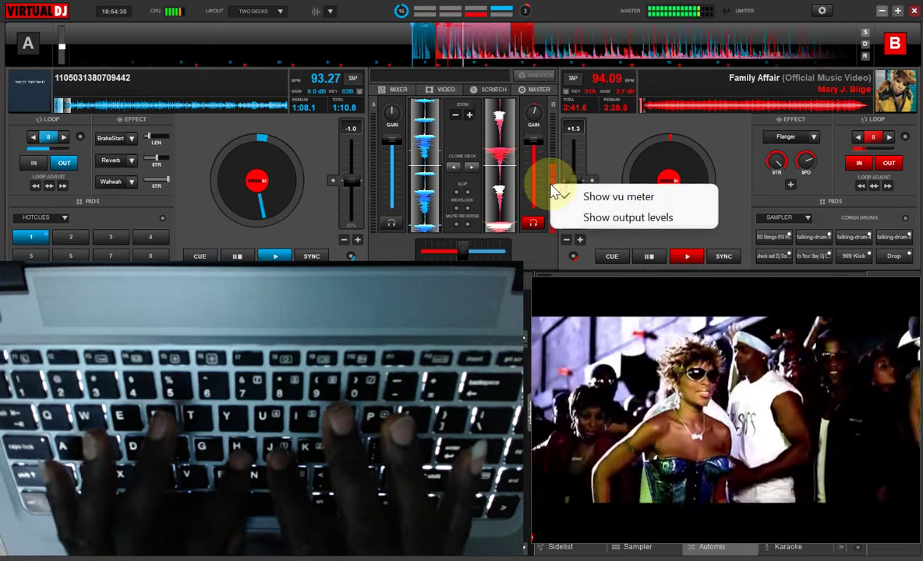
{"action": "left_click", "coordinate": [730, 15]}
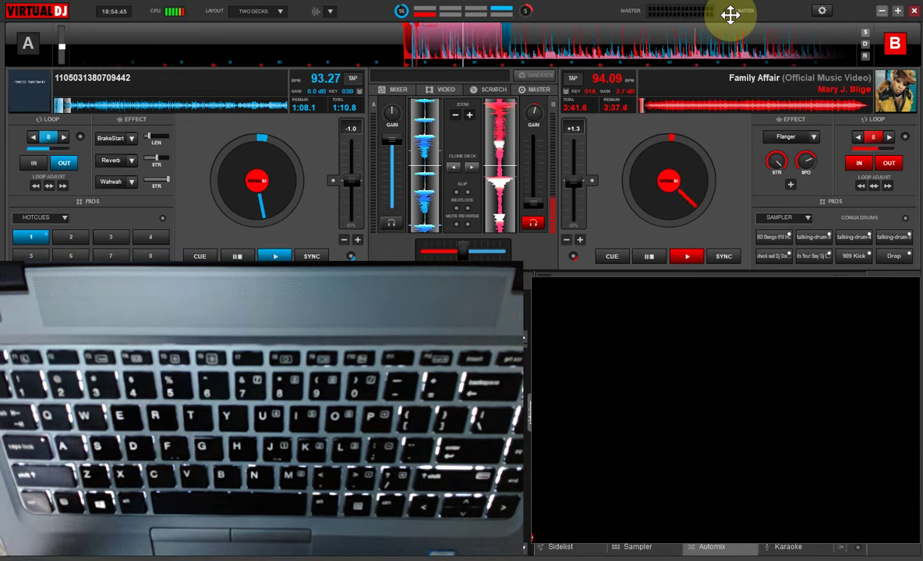
{"action": "key", "text": "space"}
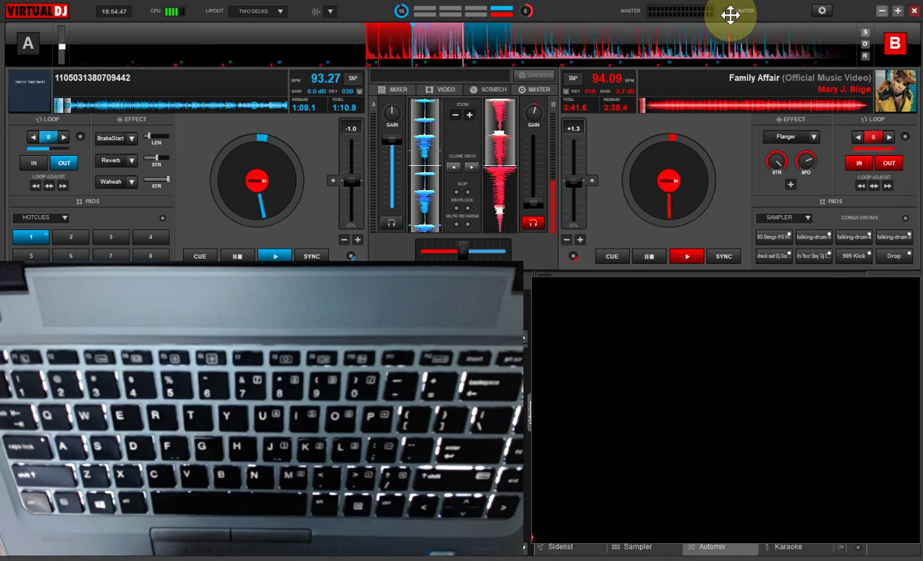
{"action": "key", "text": "space"}
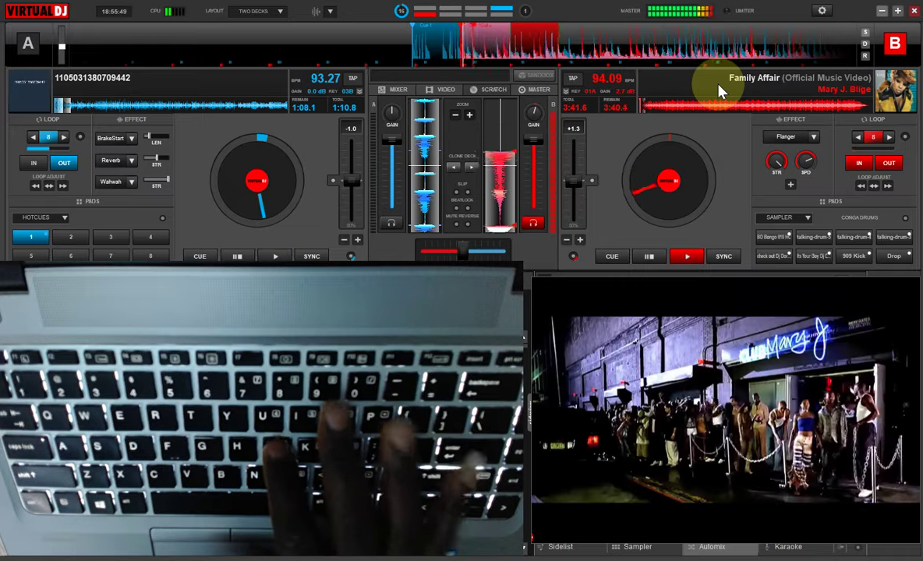
{"action": "key", "text": "space"}
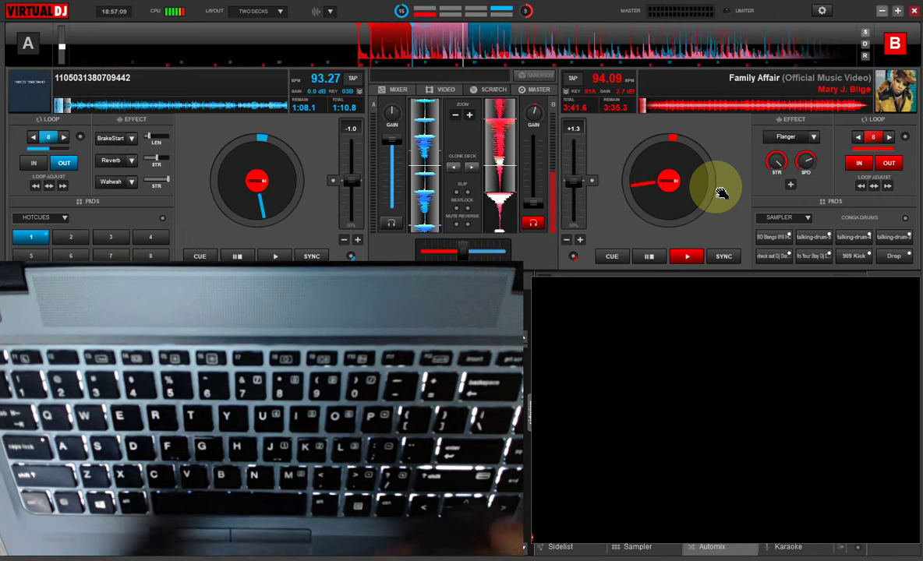
Scratch Family Affair with deck B's jog wheel, bringing it back to the first cue point repeatedly
{"action": "scroll", "coordinate": [721, 194], "scroll_direction": "up", "scroll_amount": 5}
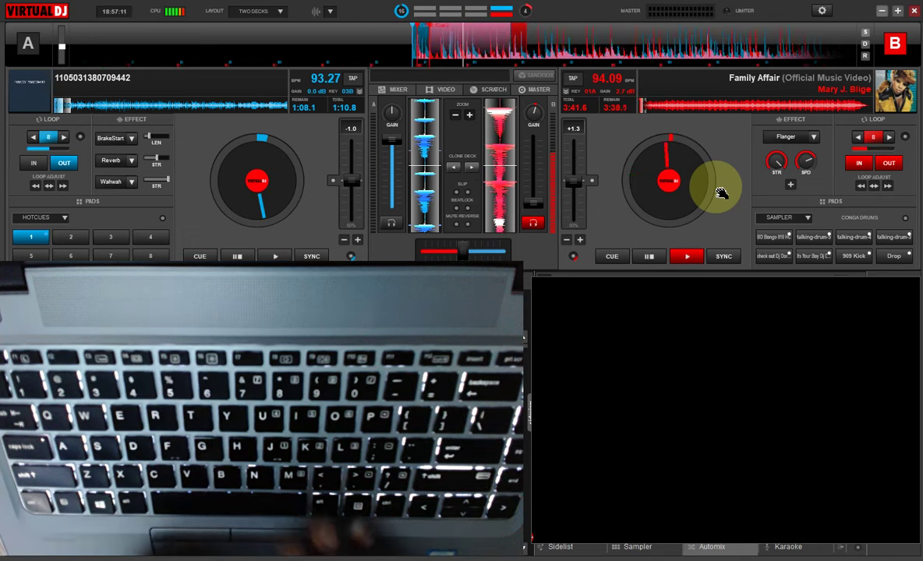
{"action": "scroll", "coordinate": [722, 194], "scroll_direction": "up", "scroll_amount": 3}
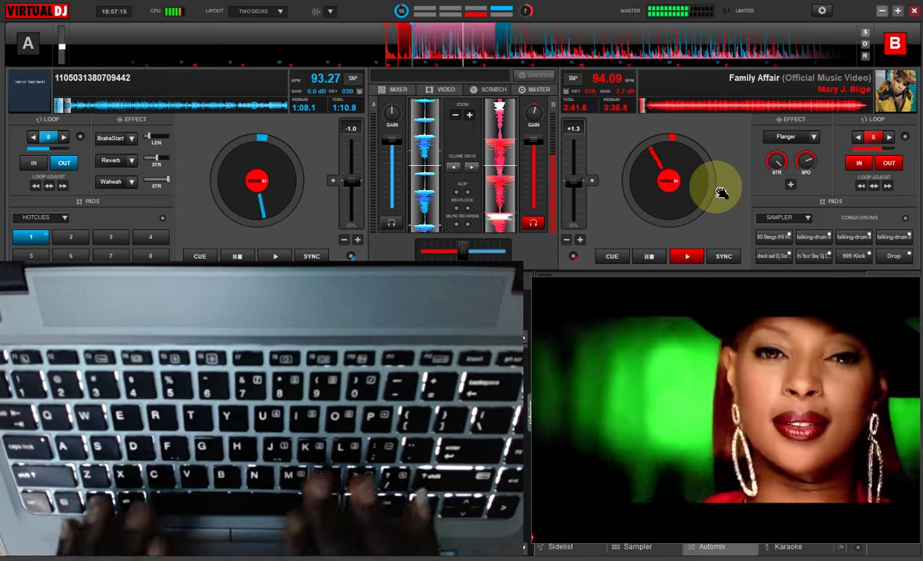
{"action": "scroll", "coordinate": [722, 194], "scroll_direction": "up", "scroll_amount": 4}
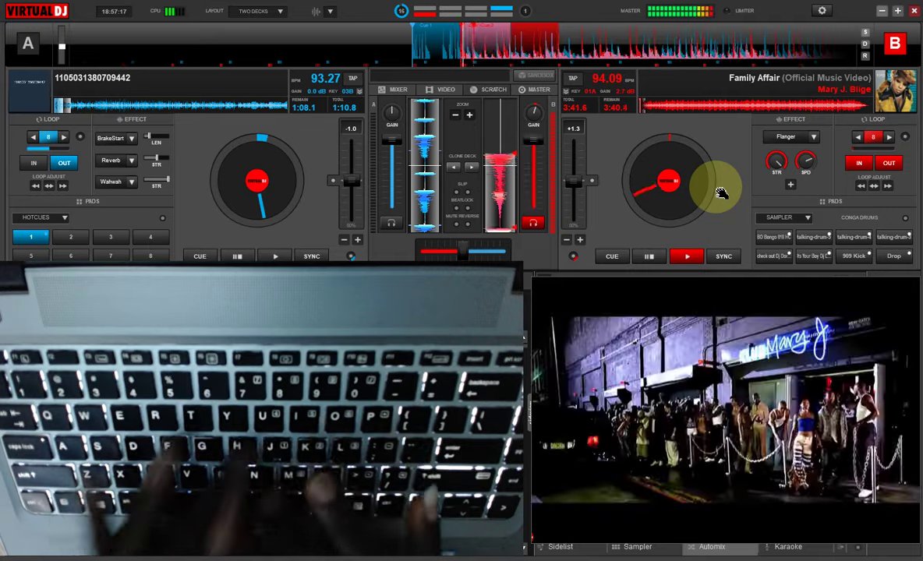
{"action": "scroll", "coordinate": [721, 193], "scroll_direction": "up", "scroll_amount": 3}
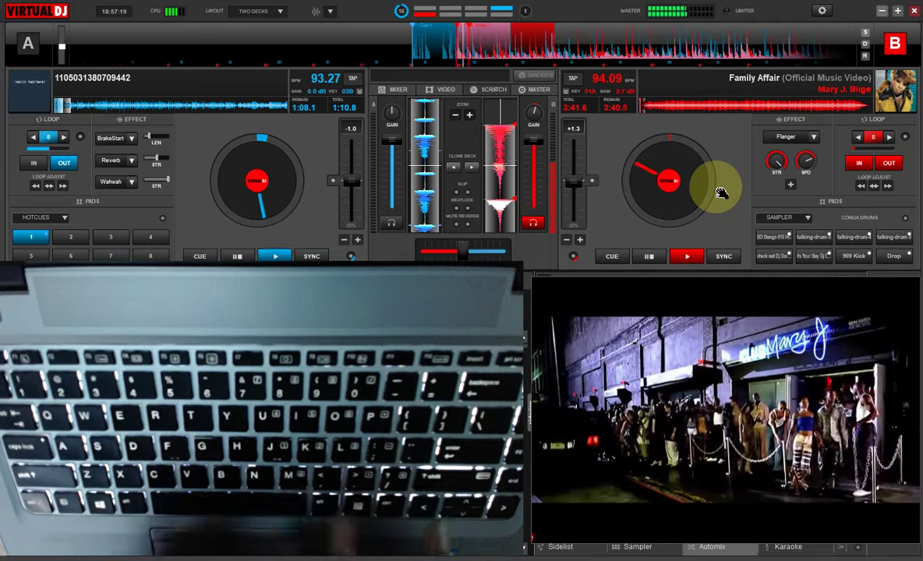
{"action": "scroll", "coordinate": [721, 194], "scroll_direction": "up", "scroll_amount": 2}
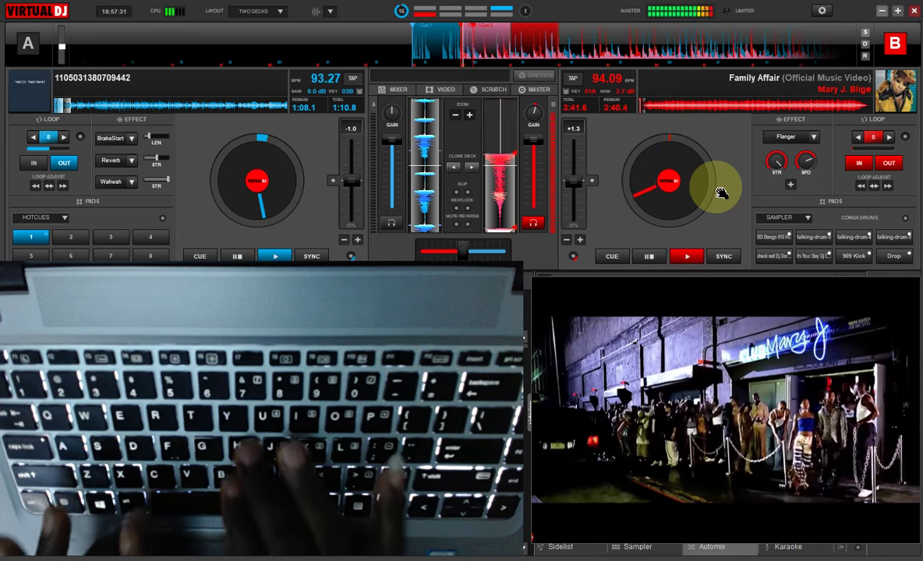
{"action": "key", "text": "space"}
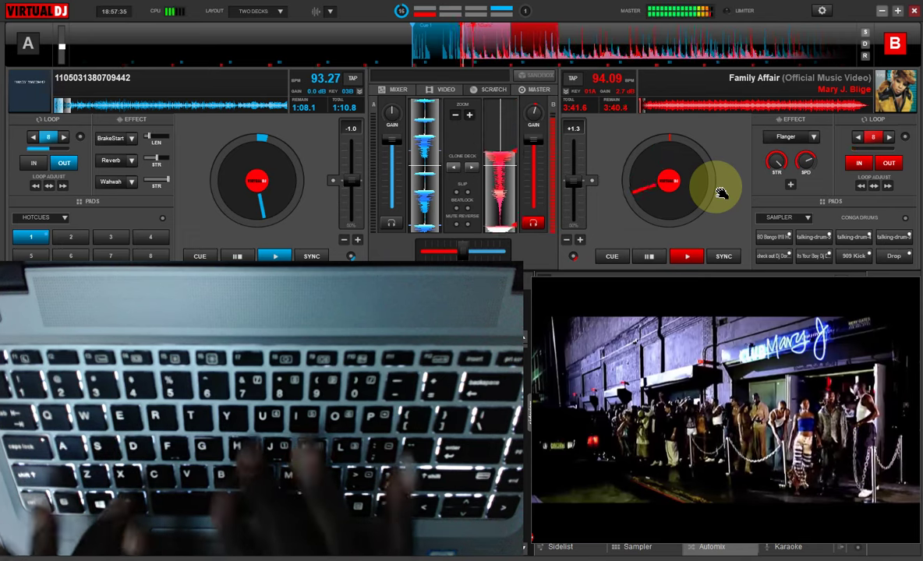
{"action": "key", "text": "space"}
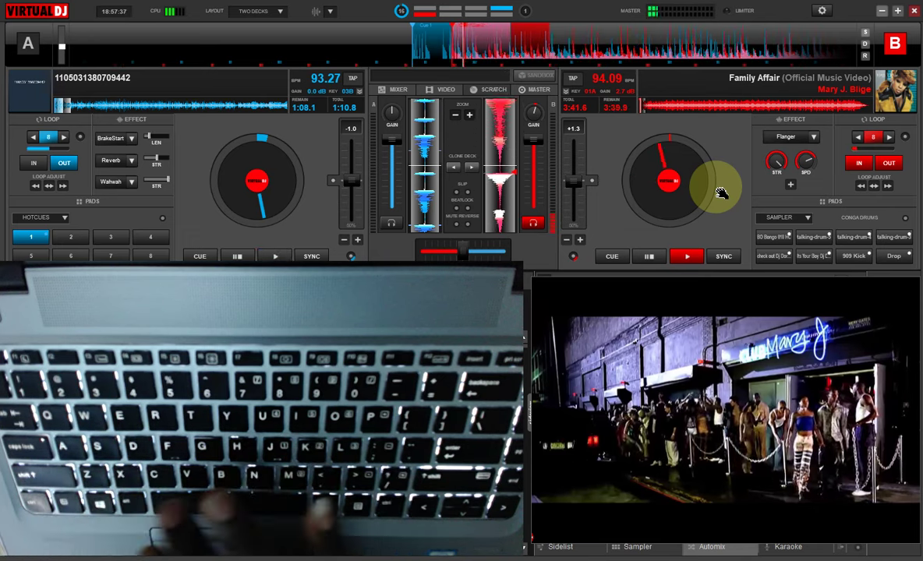
Close the floating video window and run Family Affair on deck B in a 4-beat loop
{"action": "right_click", "coordinate": [762, 365]}
{"action": "left_click", "coordinate": [785, 424]}
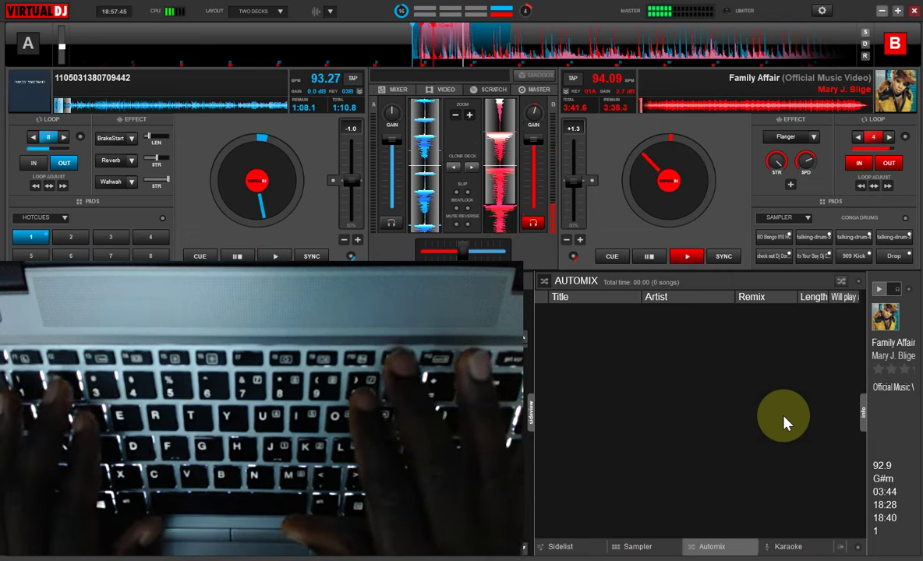
{"action": "key", "text": "3"}
{"action": "key", "text": "4"}
{"action": "key", "text": "3"}
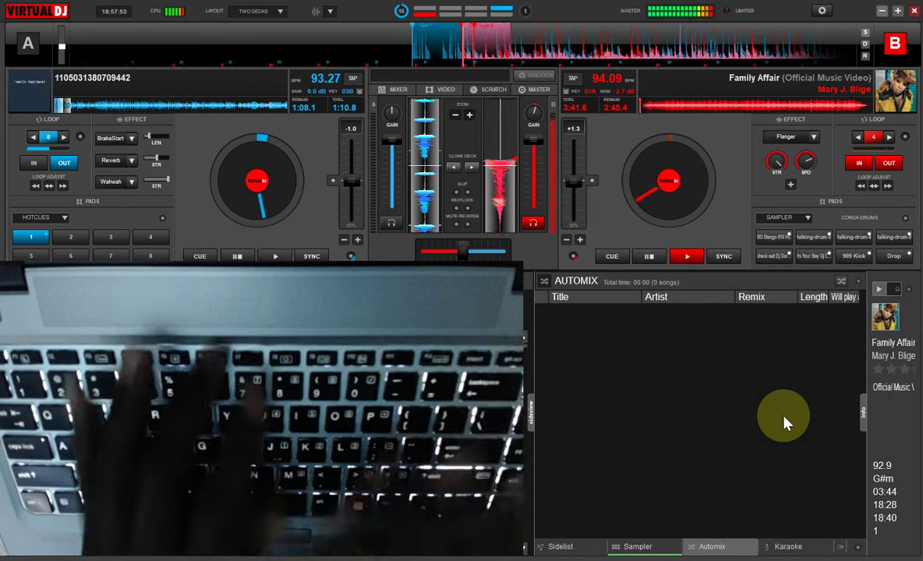
Show the CONGA DRUMS sampler bank and trigger the 909 Kick sample
{"action": "left_click", "coordinate": [638, 546]}
{"action": "left_click", "coordinate": [715, 466]}
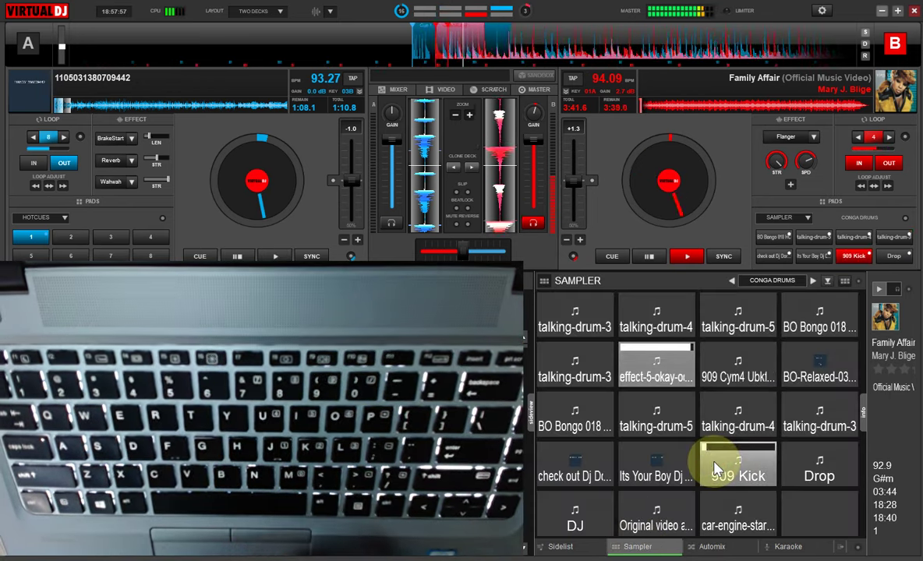